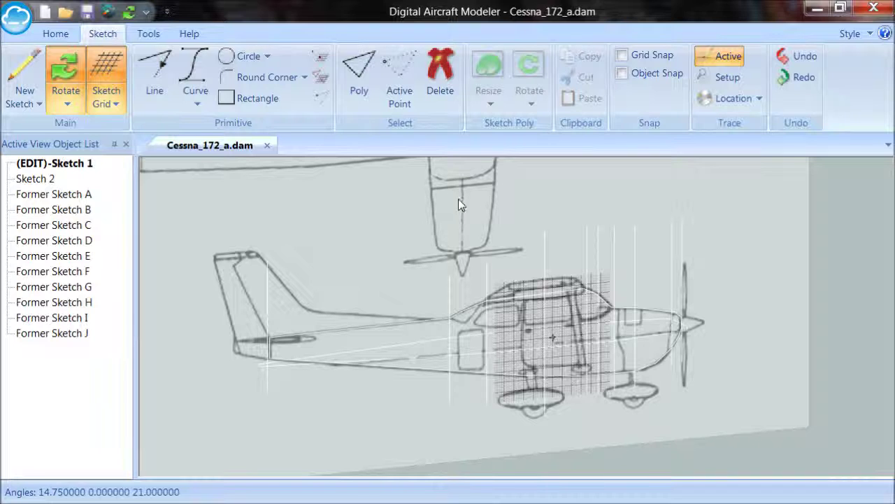
# Drag the vertical former line at the propeller left onto the Cessna's nose.
pyautogui.click(684, 245)
pyautogui.moveTo(684, 245); pyautogui.dragTo(584, 253)
# Edit Former Sketch A in a flat, centred view and bring up its Trace Setup.
pyautogui.rightClick(68, 202)
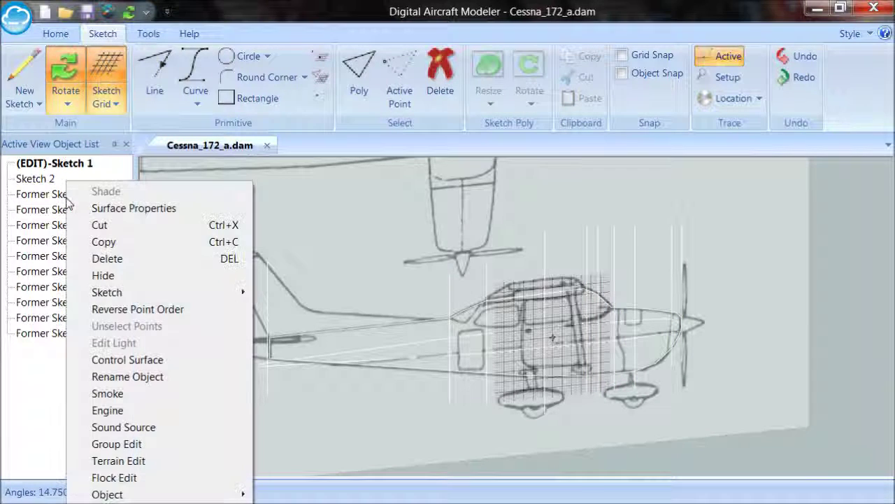
pyautogui.moveTo(172, 292)
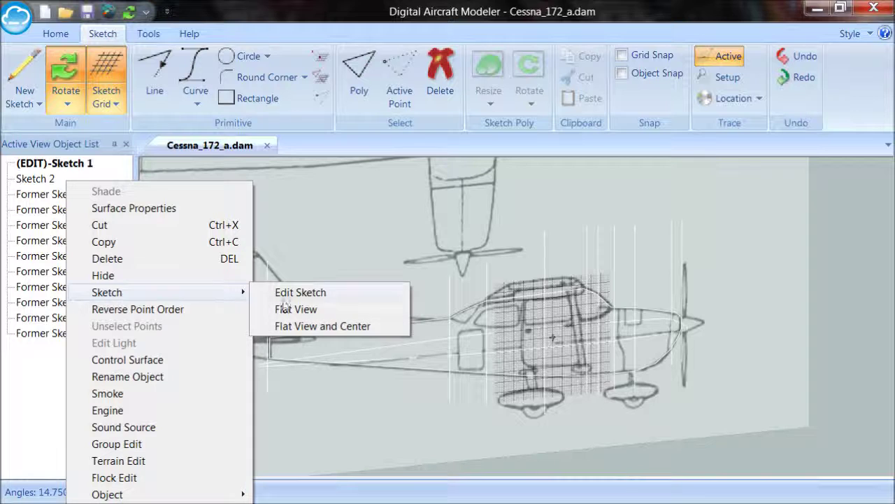
pyautogui.click(292, 294)
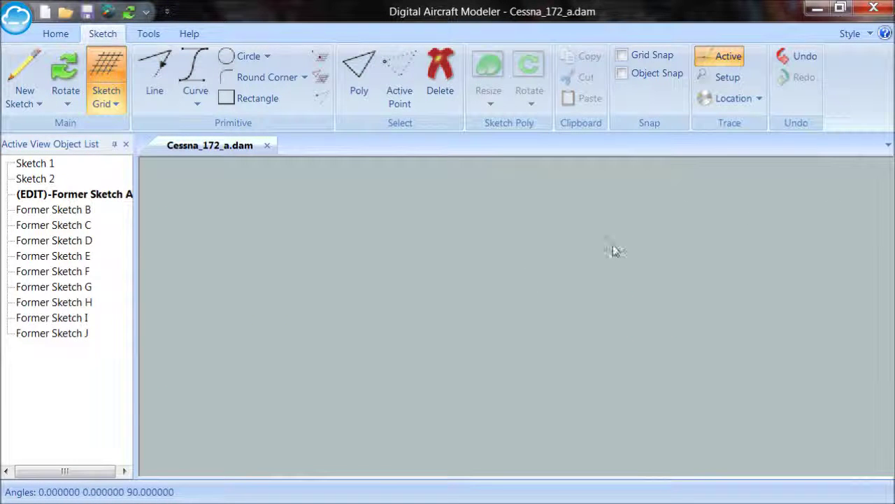
pyautogui.click(68, 102)
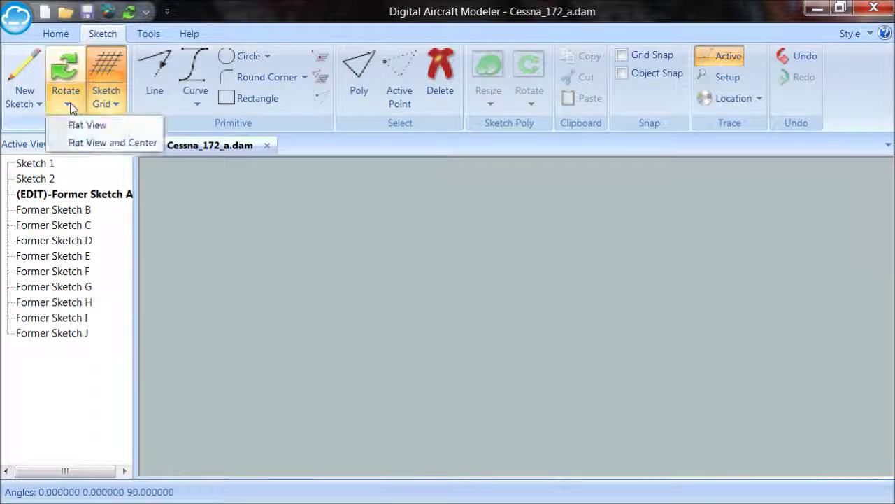
pyautogui.click(80, 143)
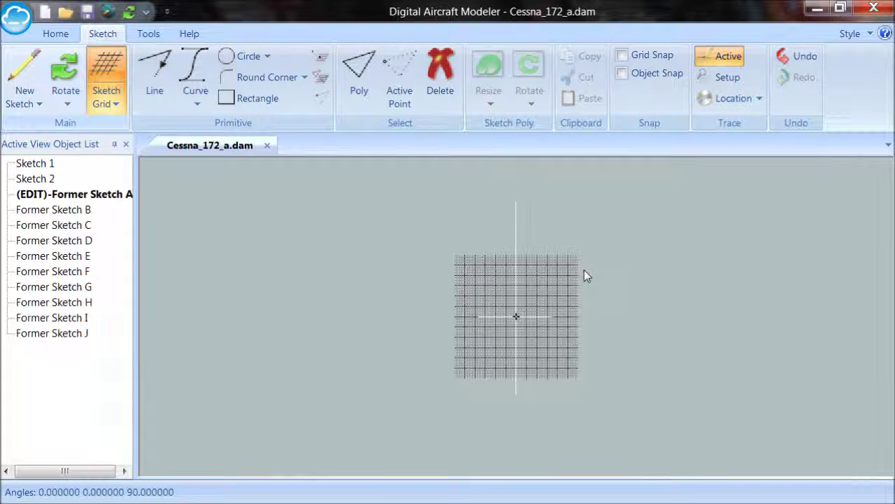
pyautogui.click(724, 77)
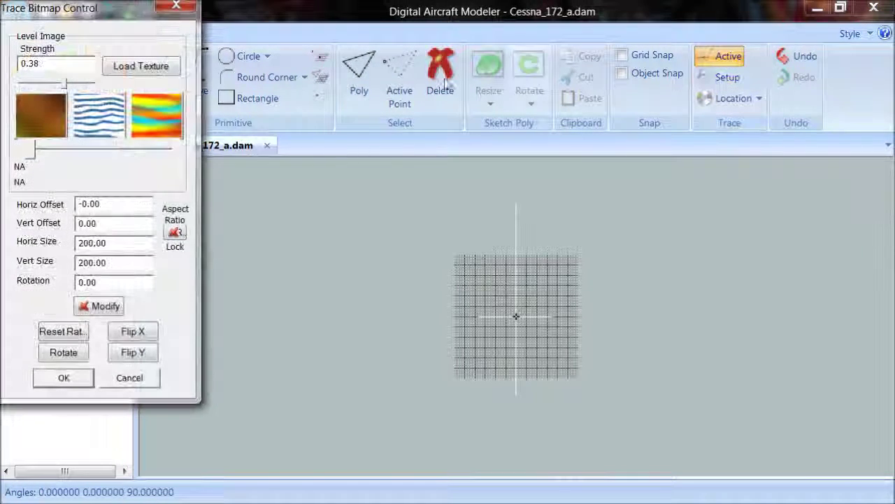
# Load Cessna_172_trace.JPG behind the sketch with reset ratio, locked aspect, and Horiz Size 72.
pyautogui.moveTo(30, 150); pyautogui.dragTo(195, 161)
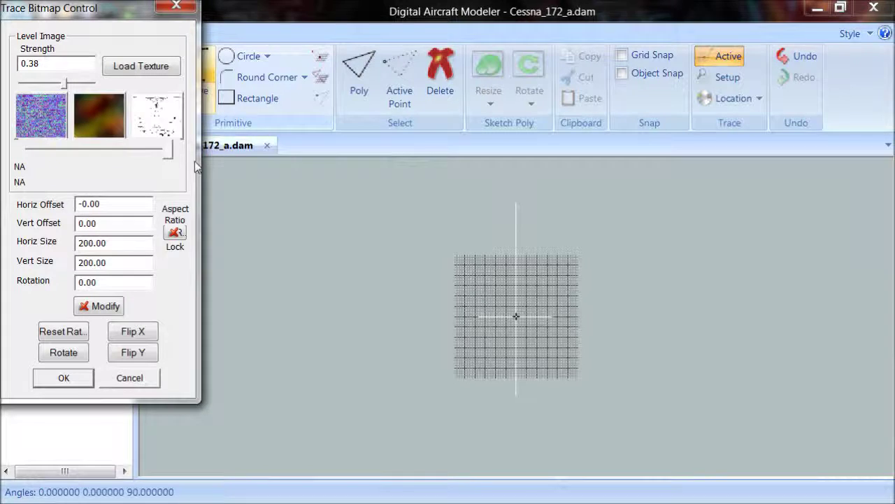
pyautogui.click(158, 122)
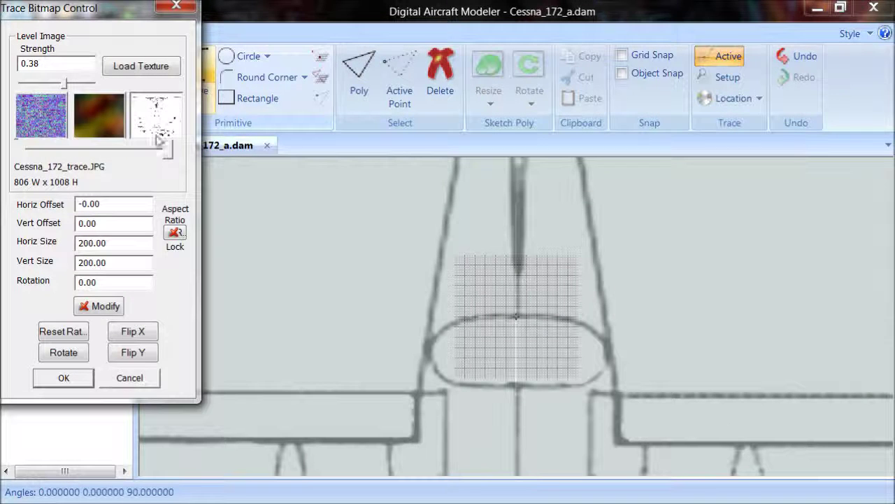
pyautogui.click(69, 332)
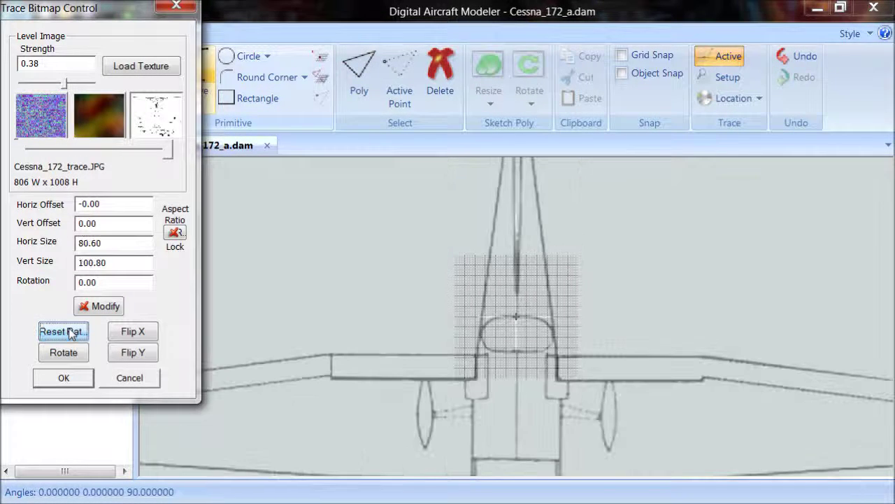
pyautogui.click(174, 234)
pyautogui.doubleClick(89, 243)
pyautogui.write('72')
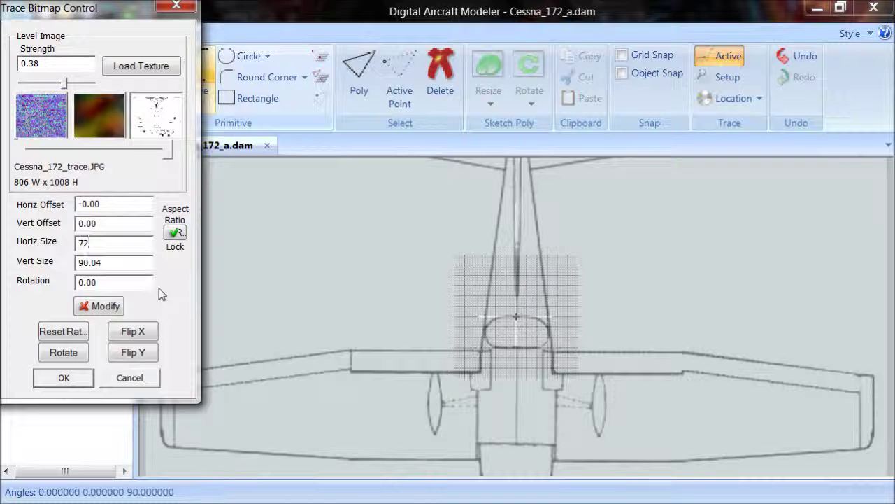
pyautogui.click(63, 378)
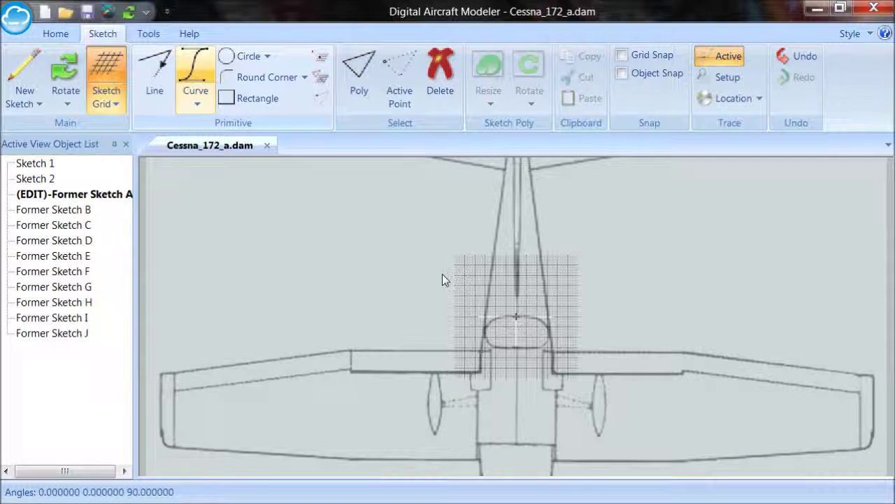
pyautogui.scroll(-2, 443, 276)
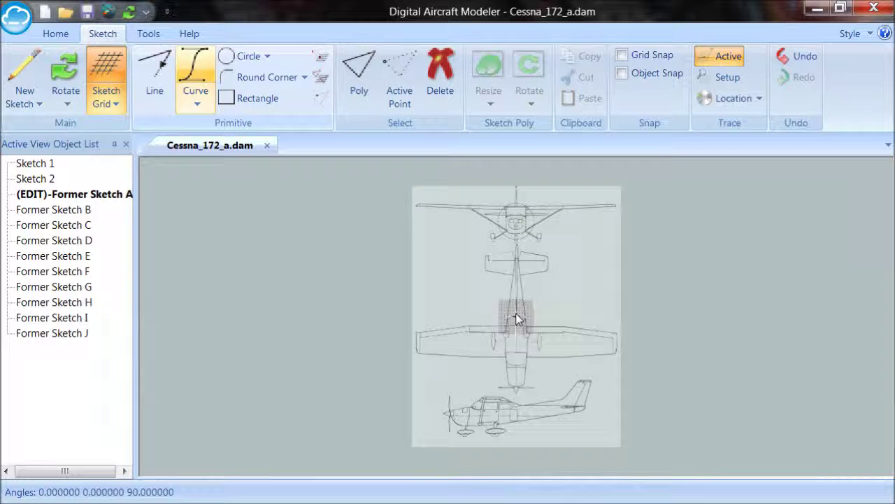
pyautogui.scroll(4, 542, 317)
pyautogui.scroll(5, 542, 315)
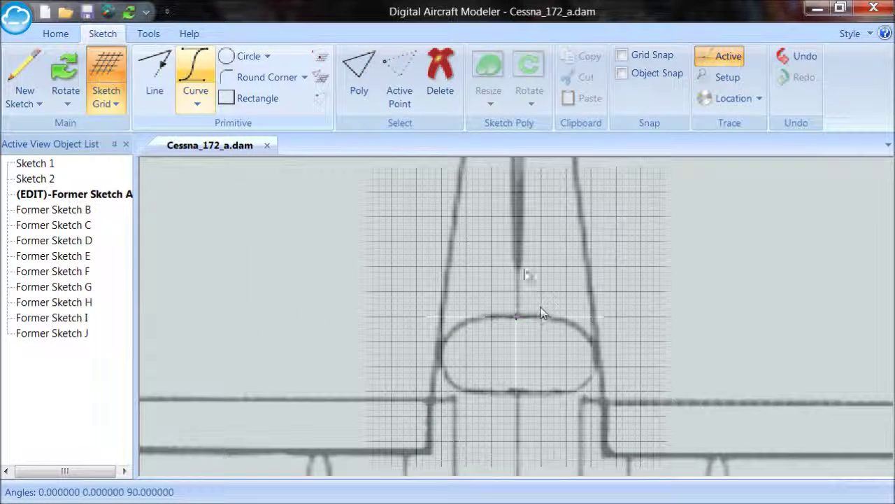
pyautogui.click(65, 77)
pyautogui.moveTo(331, 245)
pyautogui.mouseDown()
pyautogui.moveTo(536, 326)
pyautogui.moveTo(584, 312)
pyautogui.moveTo(656, 316)
pyautogui.moveTo(599, 330)
pyautogui.moveTo(580, 353)
pyautogui.moveTo(430, 320)
pyautogui.moveTo(415, 354)
pyautogui.moveTo(420, 329)
pyautogui.moveTo(564, 340)
pyautogui.moveTo(586, 354)
pyautogui.moveTo(585, 339)
pyautogui.moveTo(478, 362)
pyautogui.moveTo(554, 352)
pyautogui.moveTo(552, 343)
pyautogui.mouseUp()
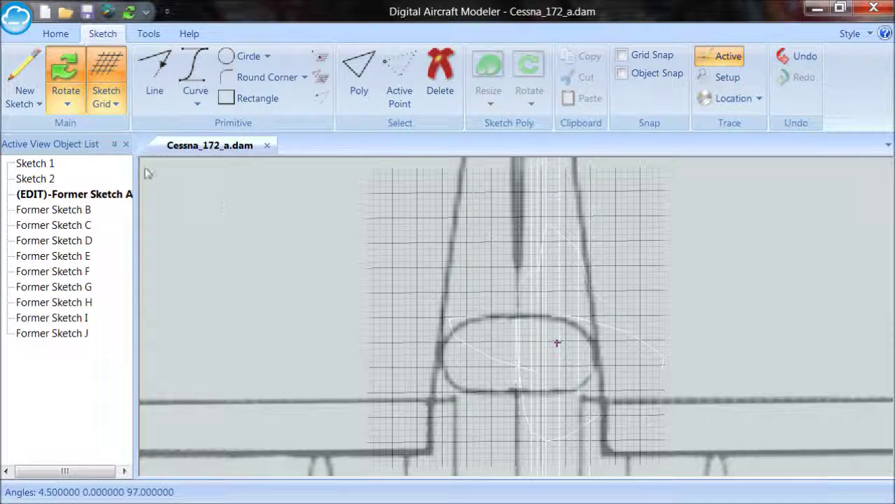
pyautogui.click(69, 110)
pyautogui.click(79, 128)
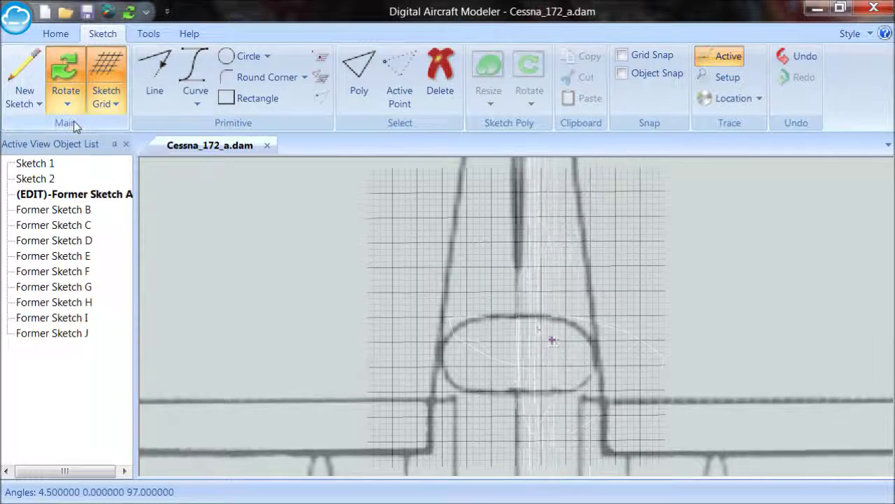
# Slide the trace image down to a -33.04 offset, centring the Cessna front view on the grid.
pyautogui.click(728, 78)
pyautogui.click(105, 306)
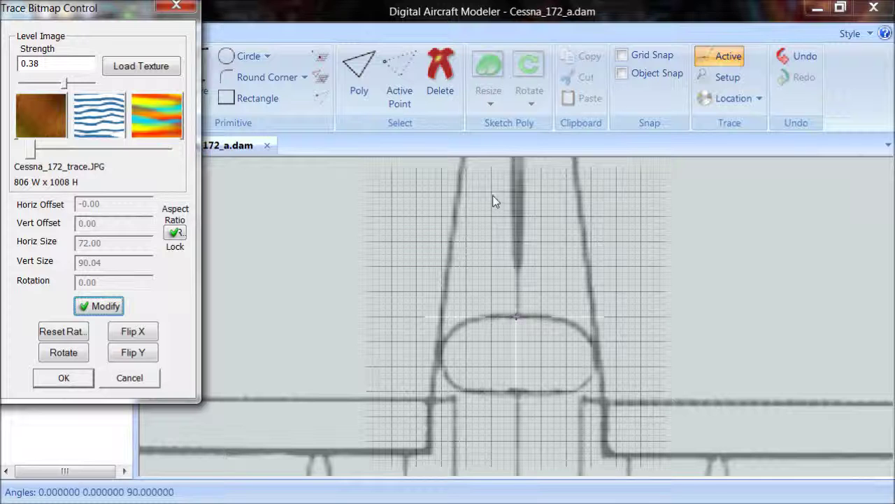
pyautogui.moveTo(493, 197); pyautogui.dragTo(491, 311)
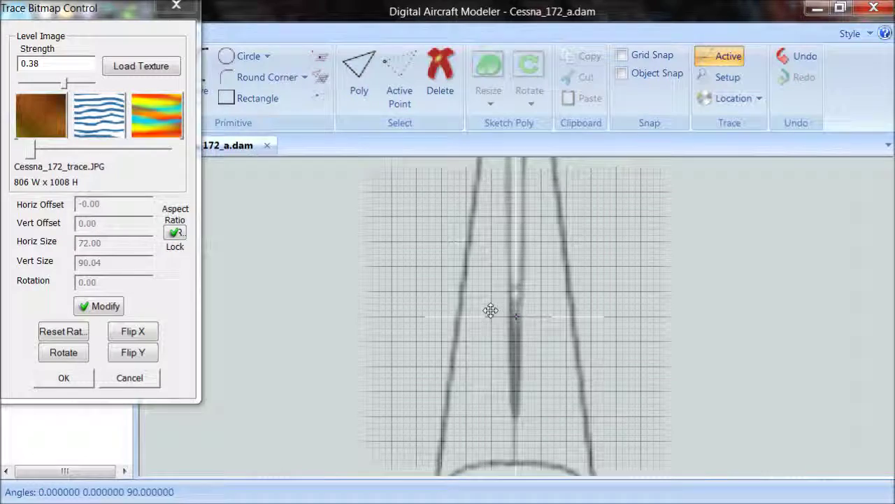
pyautogui.moveTo(482, 184); pyautogui.dragTo(491, 335)
pyautogui.moveTo(511, 223); pyautogui.dragTo(487, 352)
pyautogui.moveTo(486, 201); pyautogui.dragTo(495, 393)
pyautogui.moveTo(538, 218); pyautogui.dragTo(537, 286)
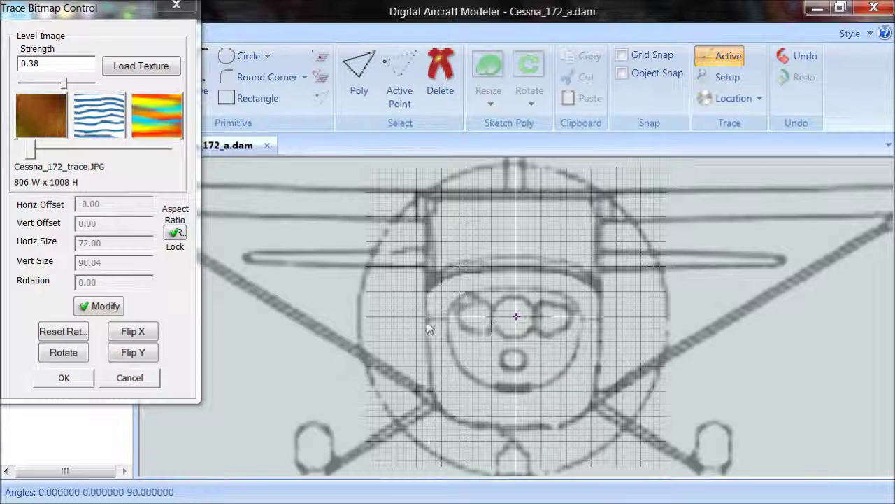
pyautogui.click(104, 308)
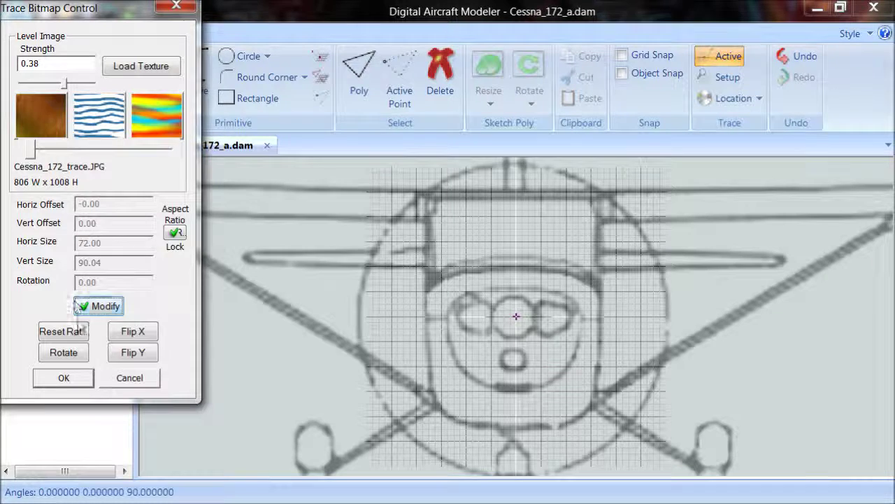
pyautogui.click(104, 307)
pyautogui.moveTo(94, 15); pyautogui.dragTo(97, 127)
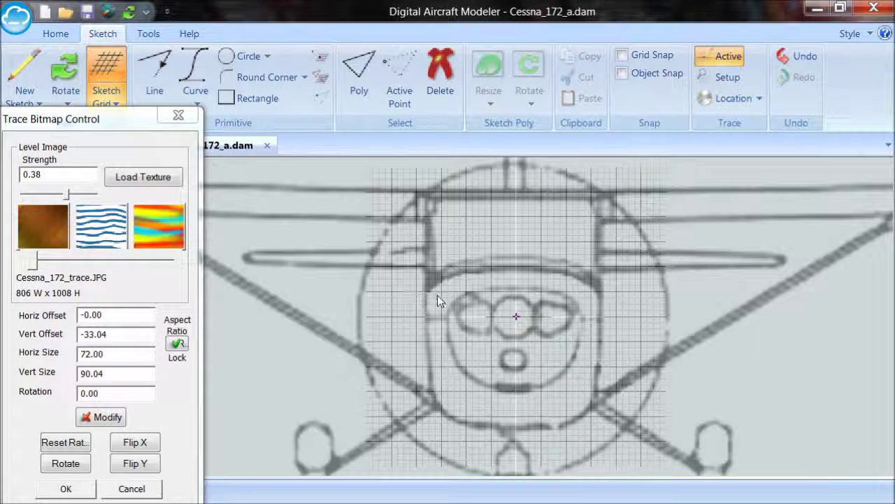
# Orbit the view slightly around the trace image and refocus the Trace Bitmap Control window.
pyautogui.click(65, 77)
pyautogui.moveTo(342, 266)
pyautogui.mouseDown()
pyautogui.moveTo(588, 318)
pyautogui.moveTo(684, 317)
pyautogui.moveTo(518, 315)
pyautogui.moveTo(638, 309)
pyautogui.moveTo(516, 317)
pyautogui.mouseUp()
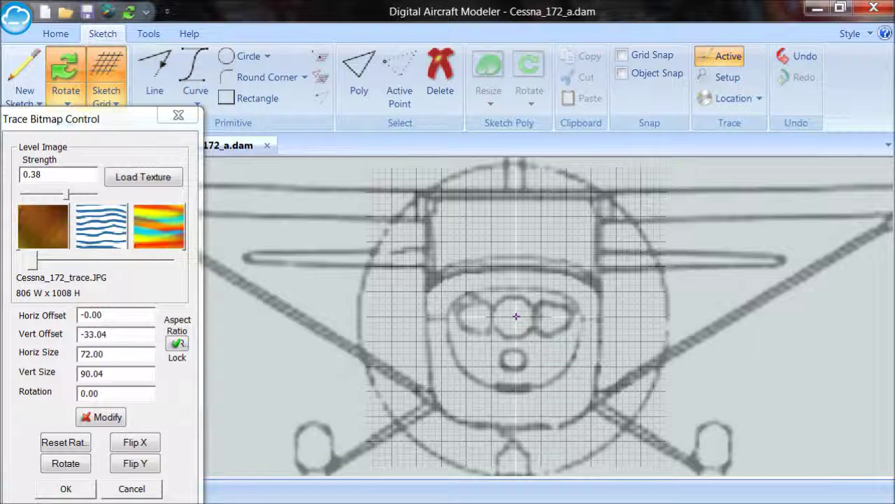
pyautogui.click(108, 418)
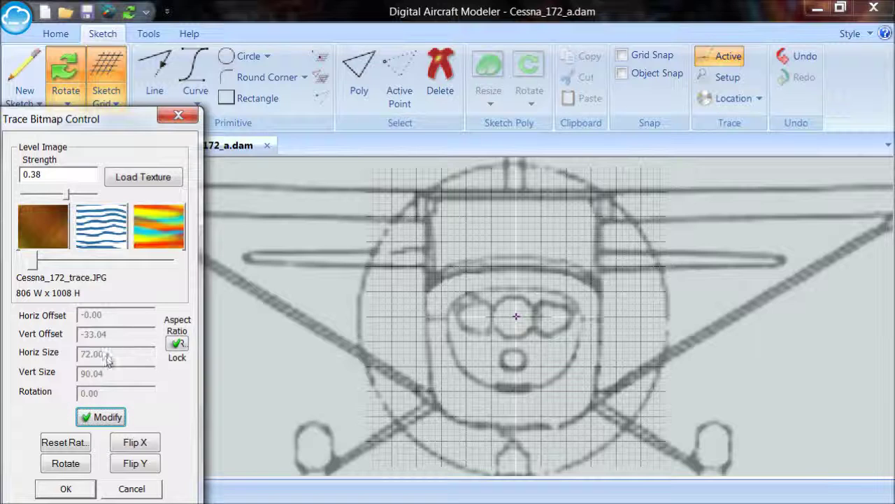
# Resize the Cessna trace image to 70 wide, giving 87.54 tall.
pyautogui.click(104, 417)
pyautogui.doubleClick(92, 353)
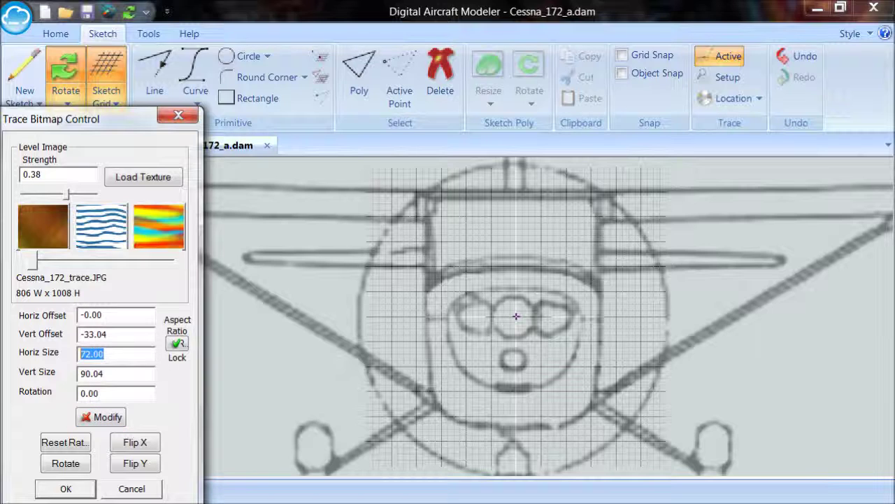
pyautogui.write('70')
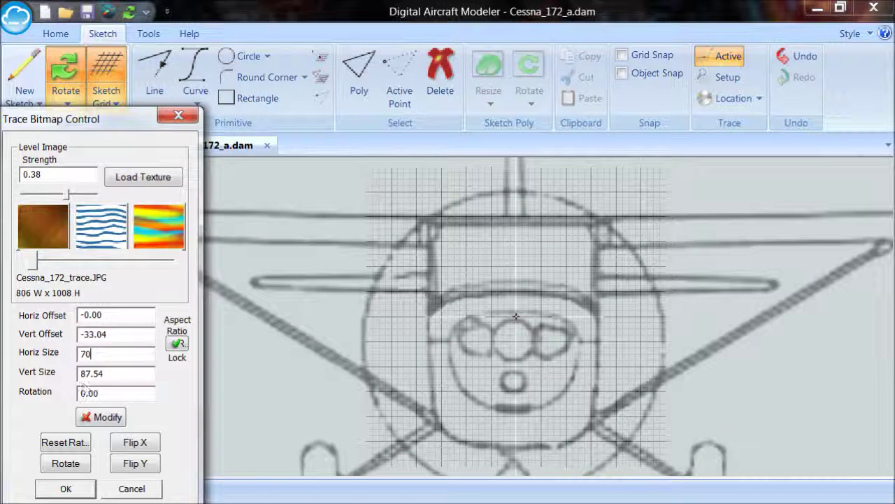
pyautogui.click(337, 307)
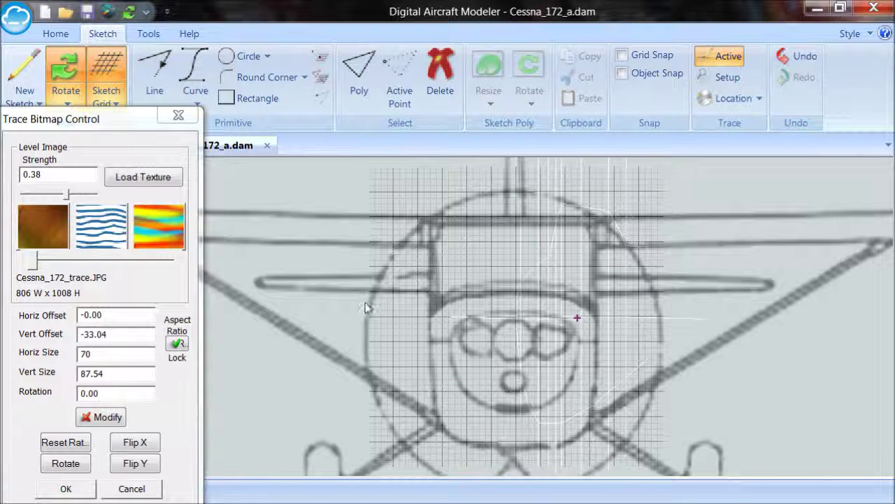
# Nudge the trace image up into line with the grid and flatten the sketch view.
pyautogui.click(105, 417)
pyautogui.moveTo(394, 337); pyautogui.dragTo(394, 319)
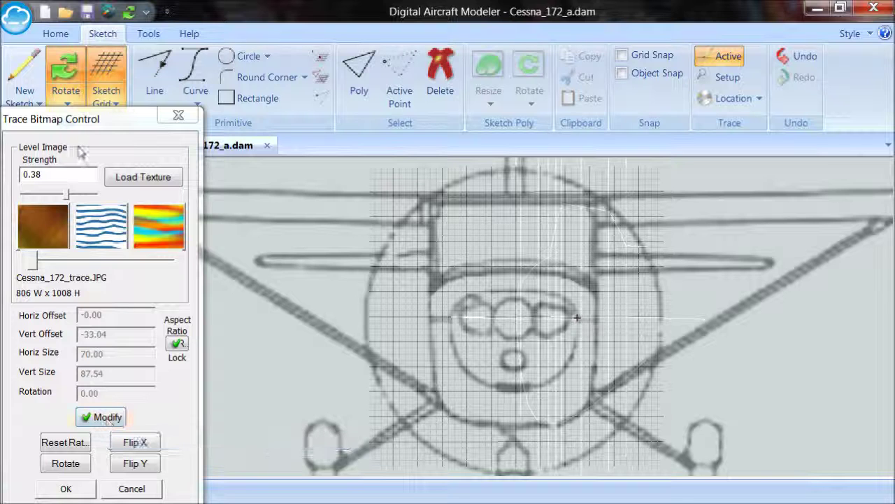
pyautogui.click(106, 101)
pyautogui.click(79, 125)
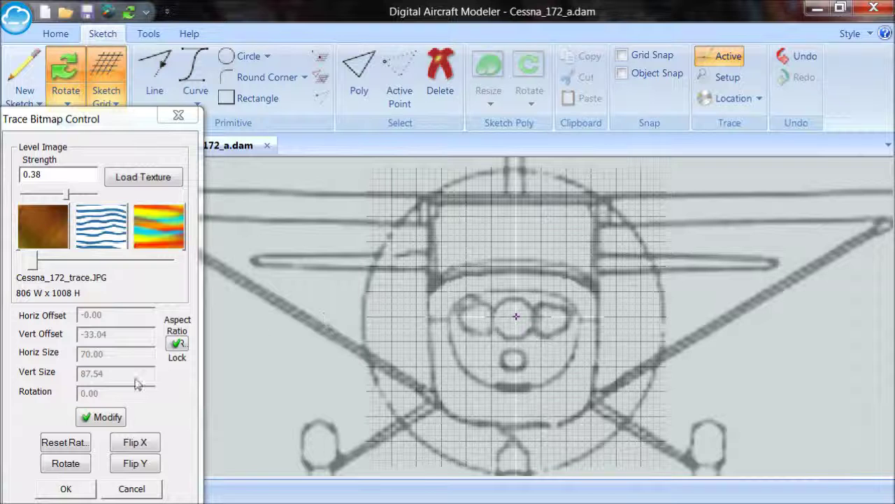
pyautogui.click(108, 419)
# Close the trace settings, check the image from a few angles, and store its location.
pyautogui.click(85, 490)
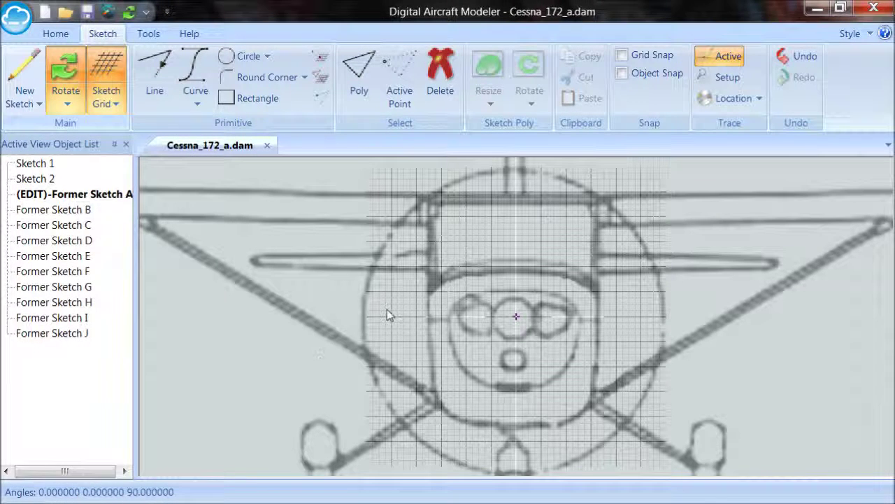
pyautogui.scroll(-3, 424, 308)
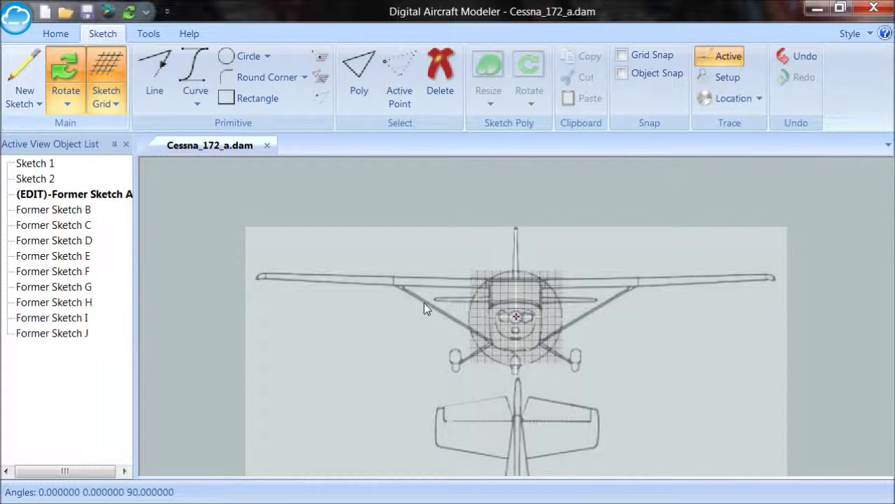
pyautogui.moveTo(553, 329)
pyautogui.mouseDown()
pyautogui.moveTo(604, 332)
pyautogui.moveTo(617, 321)
pyautogui.moveTo(510, 328)
pyautogui.moveTo(515, 318)
pyautogui.mouseUp()
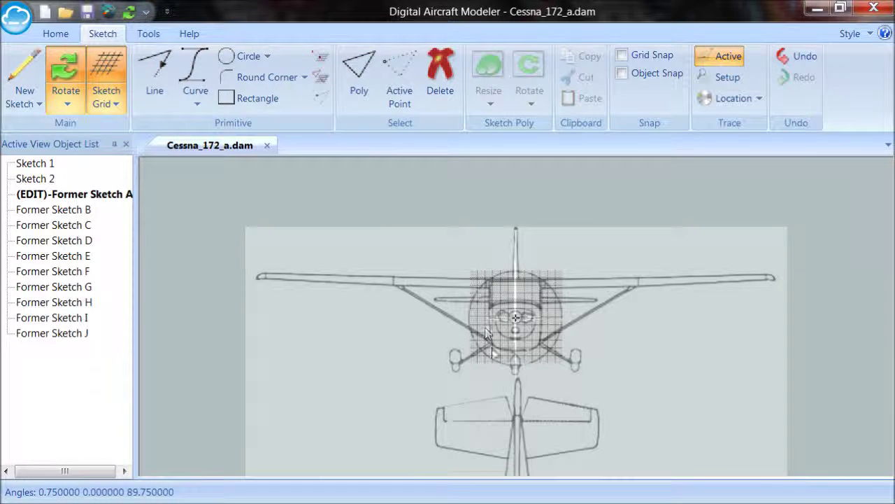
pyautogui.moveTo(485, 323)
pyautogui.mouseDown()
pyautogui.moveTo(498, 297)
pyautogui.moveTo(496, 331)
pyautogui.moveTo(519, 324)
pyautogui.mouseUp()
pyautogui.moveTo(527, 319); pyautogui.dragTo(516, 316)
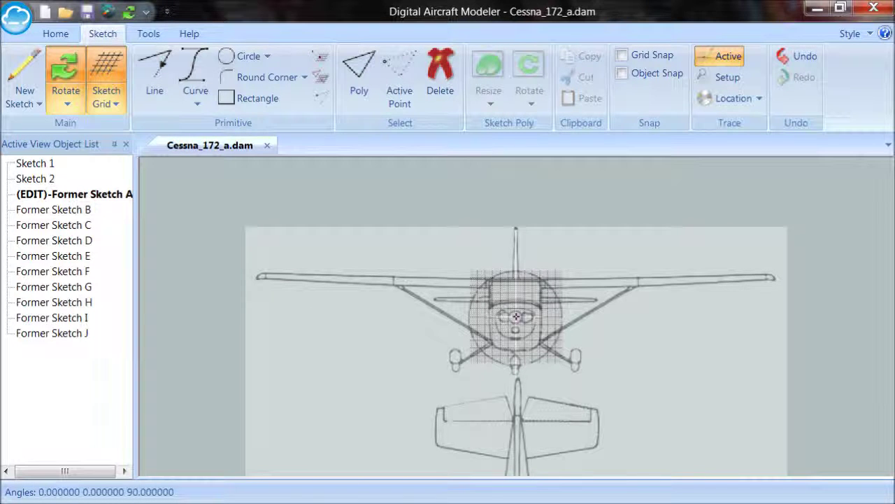
pyautogui.moveTo(474, 290); pyautogui.dragTo(461, 266, button='middle')
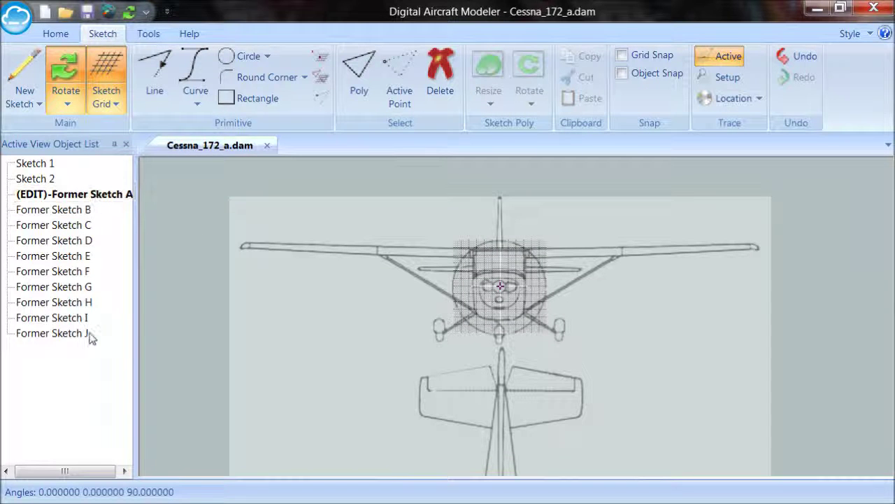
pyautogui.click(760, 99)
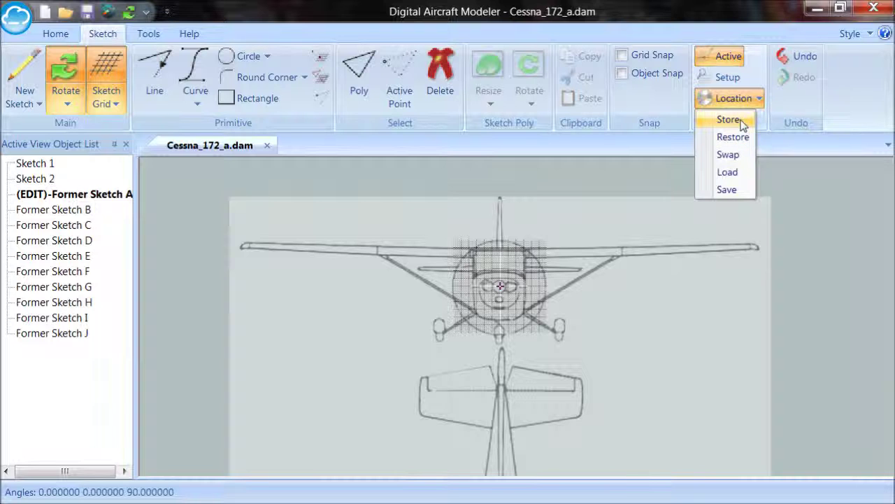
pyautogui.click(742, 122)
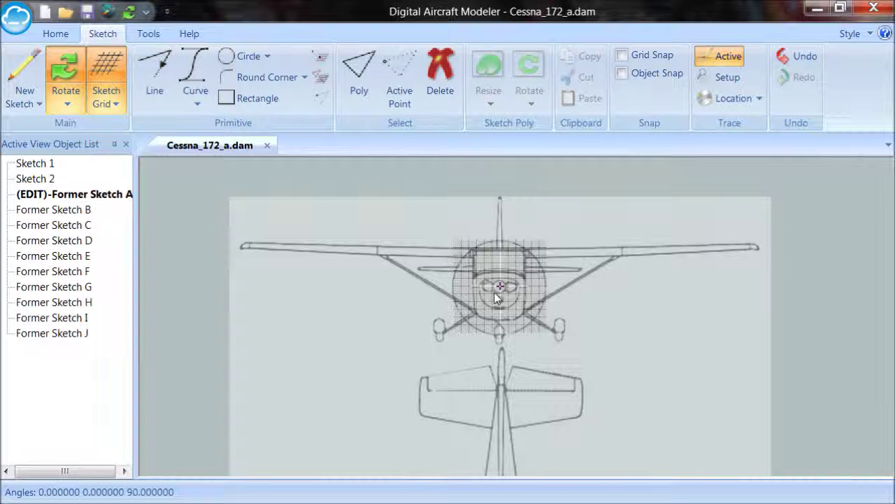
# Edit Former Sketch B, restore the stored trace location, and make the trace active.
pyautogui.rightClick(79, 209)
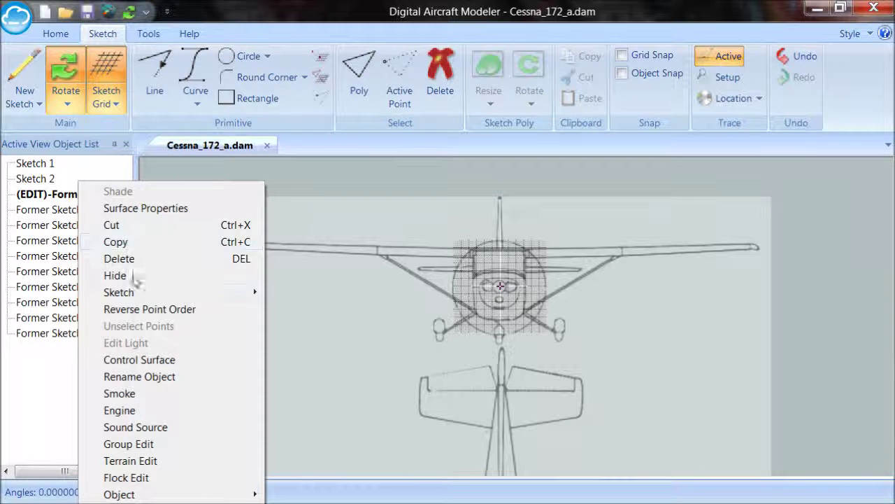
pyautogui.moveTo(134, 295)
pyautogui.click(308, 293)
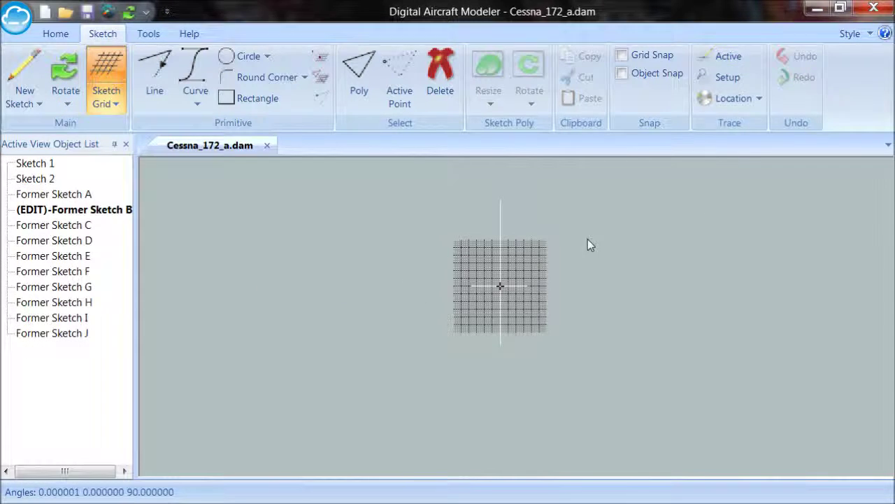
pyautogui.click(757, 98)
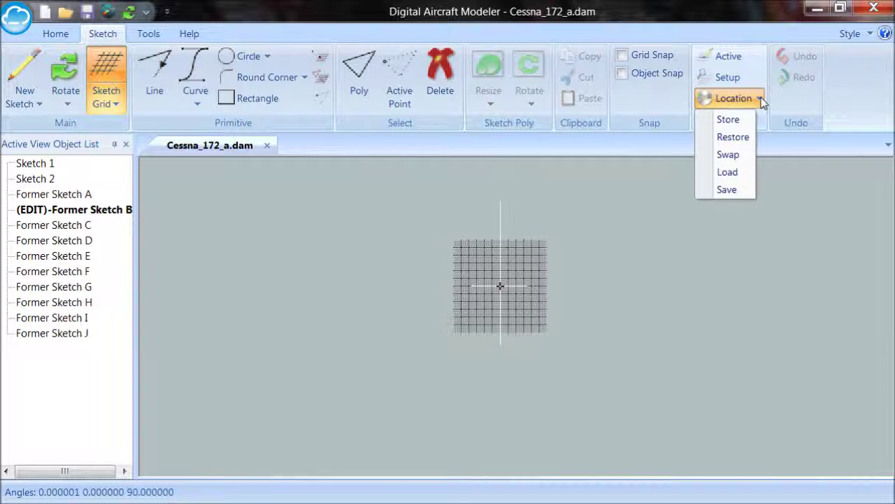
pyautogui.click(749, 140)
pyautogui.click(730, 57)
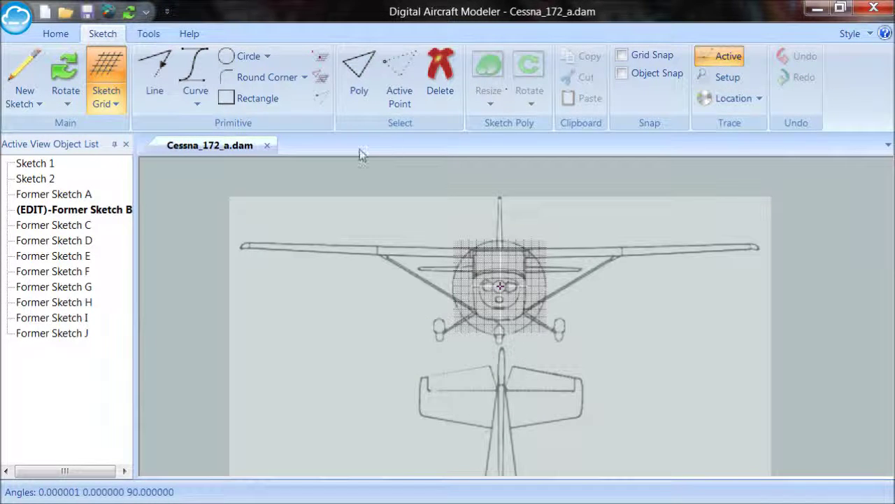
# Do the same for Former Sketch C: edit it, restore the trace location, activate the trace.
pyautogui.rightClick(83, 226)
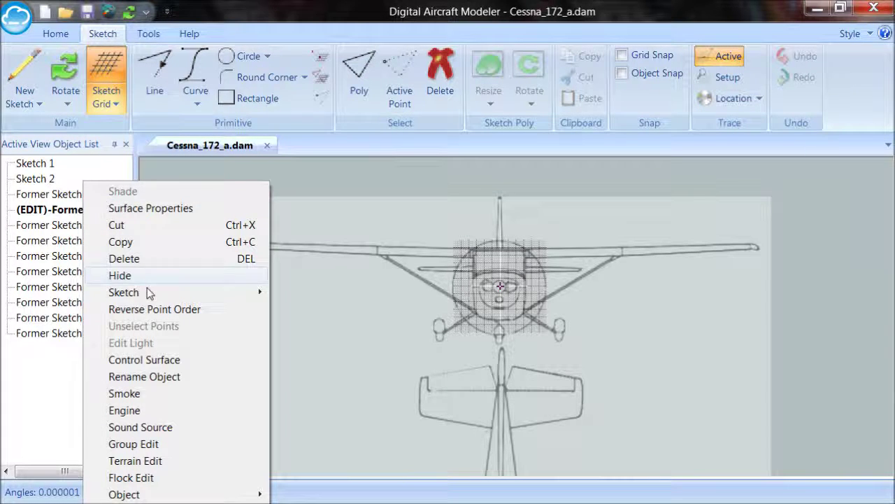
pyautogui.moveTo(155, 293)
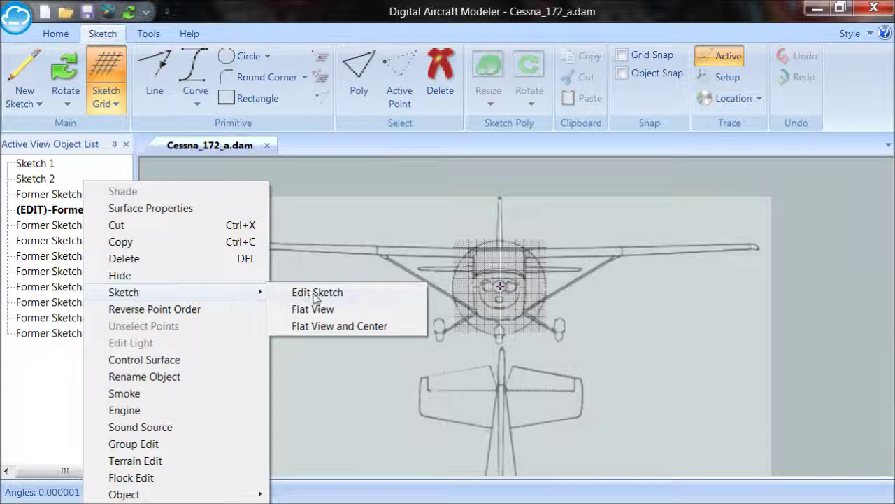
pyautogui.click(315, 294)
pyautogui.click(734, 98)
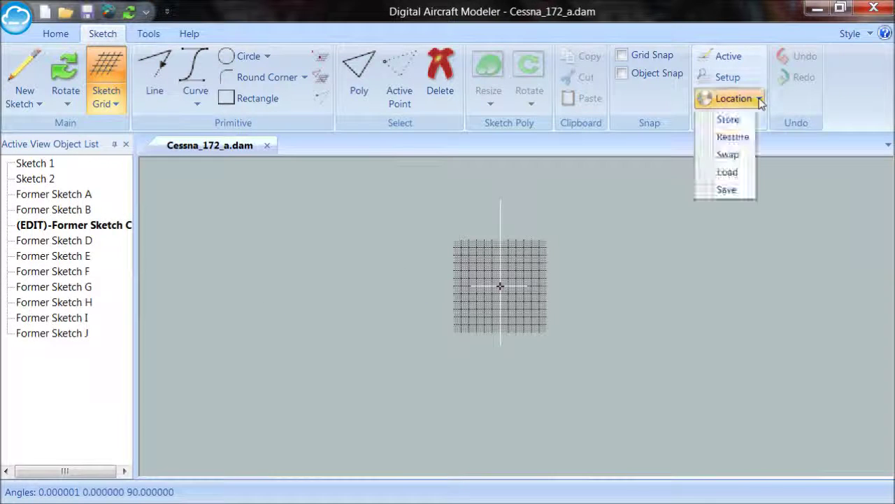
pyautogui.click(734, 137)
pyautogui.click(730, 59)
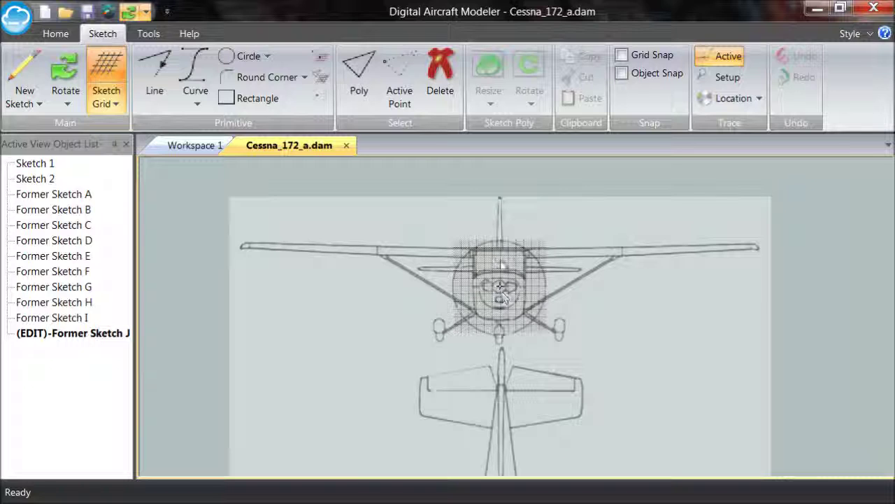
# Return to editing Sketch 1 with the view fitted and centred.
pyautogui.rightClick(44, 165)
pyautogui.moveTo(120, 279)
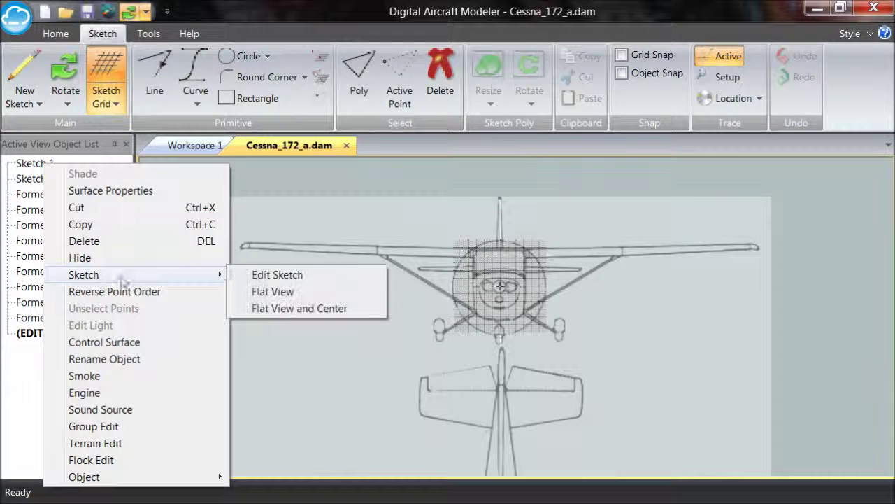
pyautogui.click(266, 276)
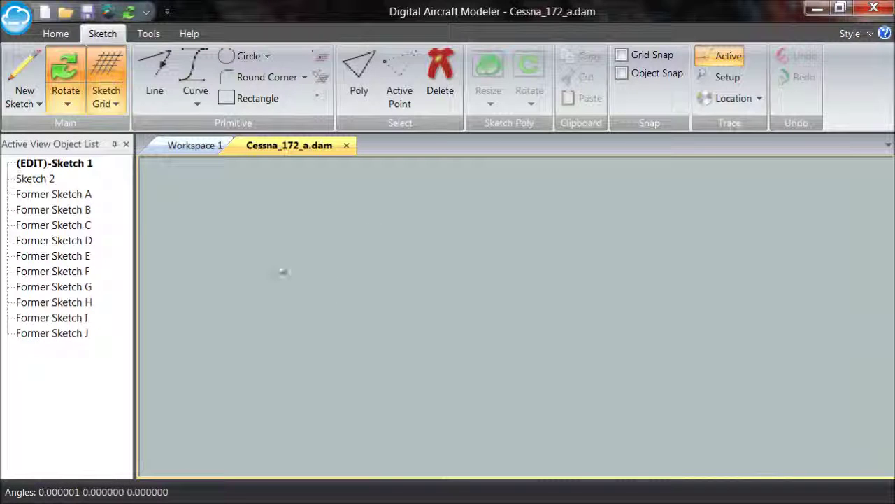
pyautogui.click(66, 104)
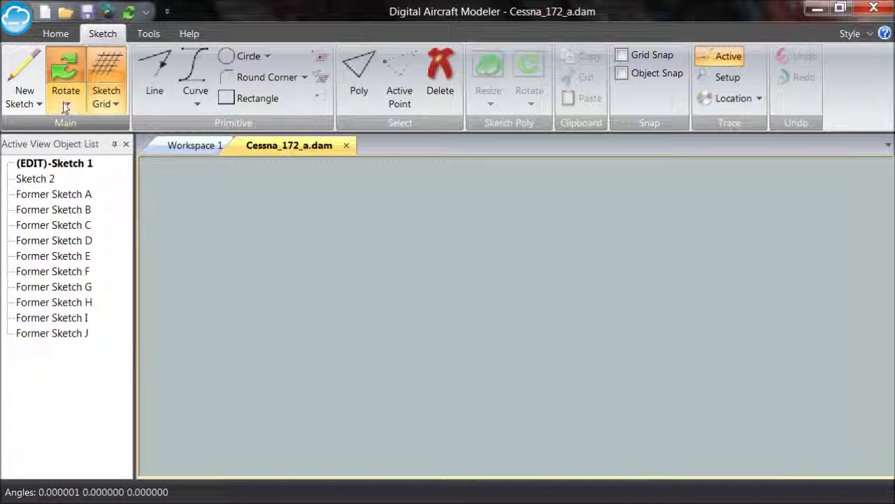
pyautogui.click(91, 142)
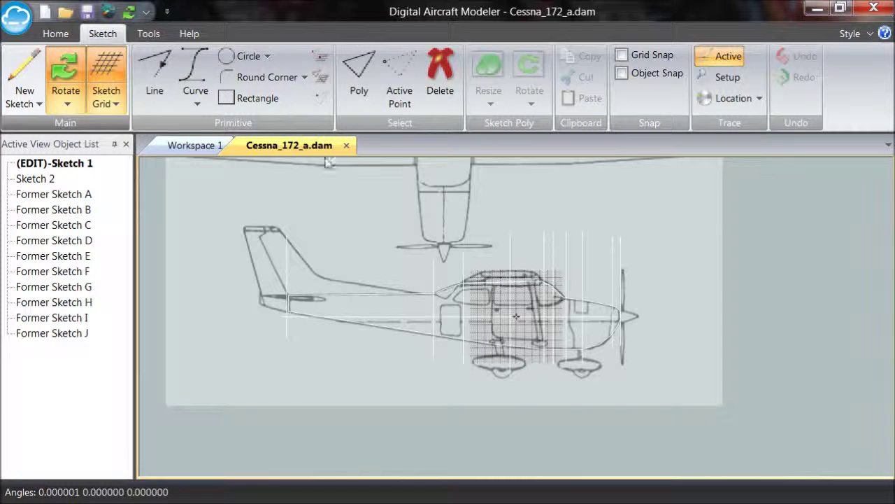
# Tilt the view slightly, zoom in, and pan toward the cabin and nose.
pyautogui.moveTo(363, 214); pyautogui.dragTo(447, 235)
pyautogui.moveTo(516, 316); pyautogui.dragTo(516, 316)
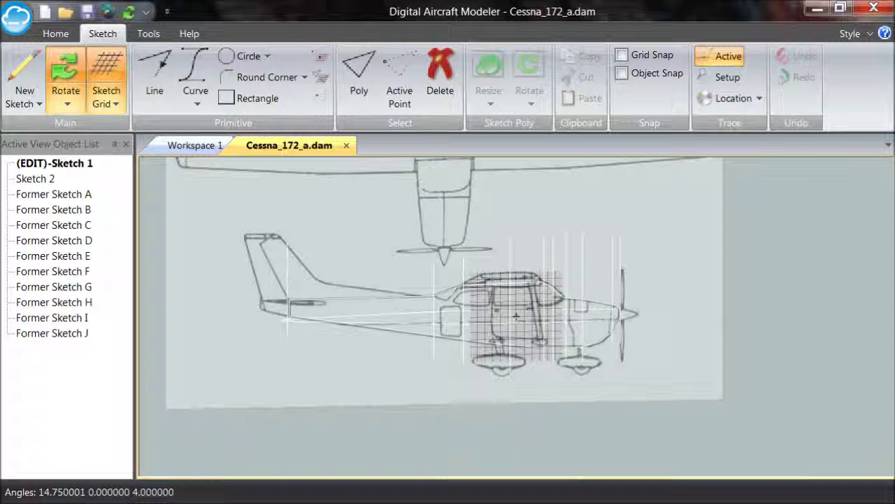
pyautogui.scroll(5, 540, 239)
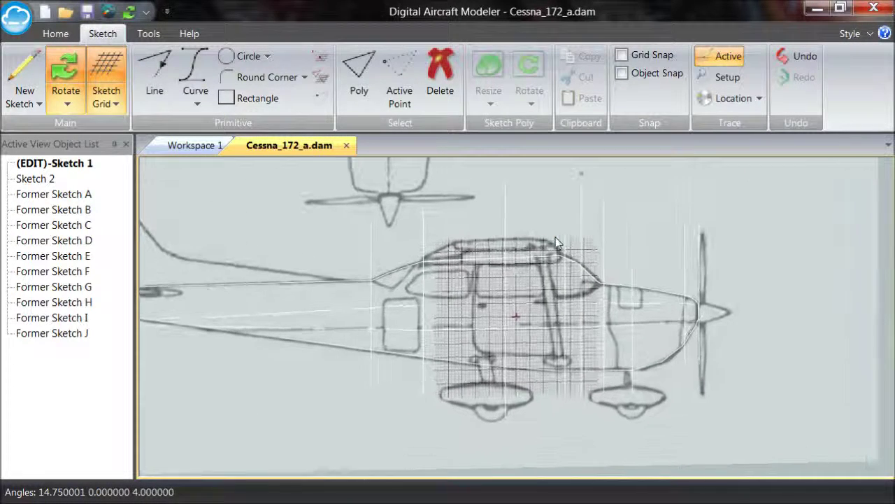
pyautogui.moveTo(549, 241); pyautogui.dragTo(579, 258, button='middle')
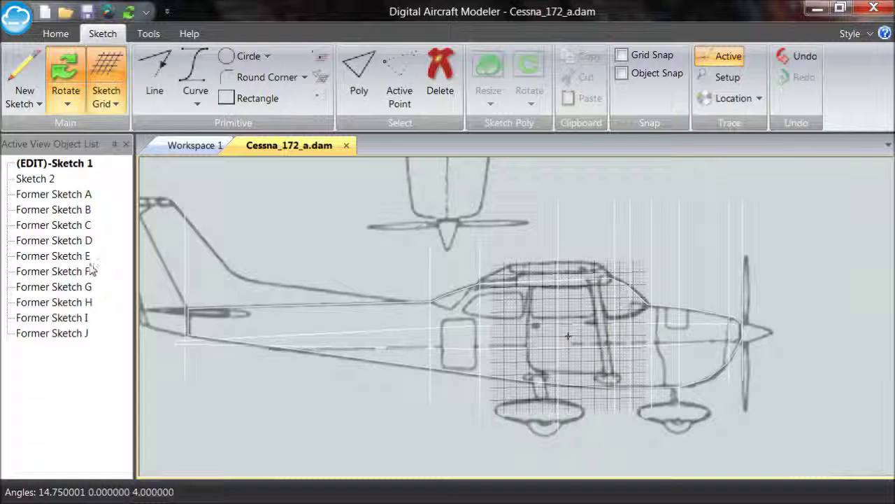
# Edit Former Sketch F in a flat, centred view and adjust zoom over the front-view trace.
pyautogui.rightClick(64, 272)
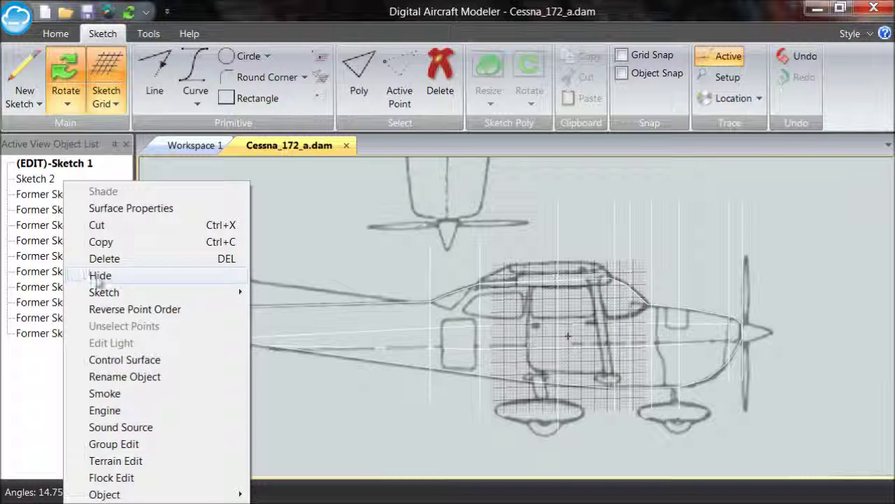
pyautogui.moveTo(242, 287)
pyautogui.click(296, 292)
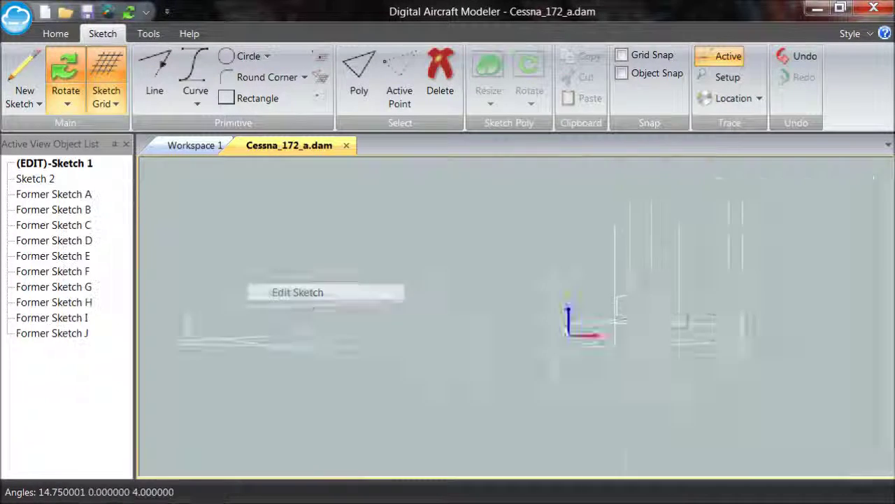
pyautogui.click(66, 98)
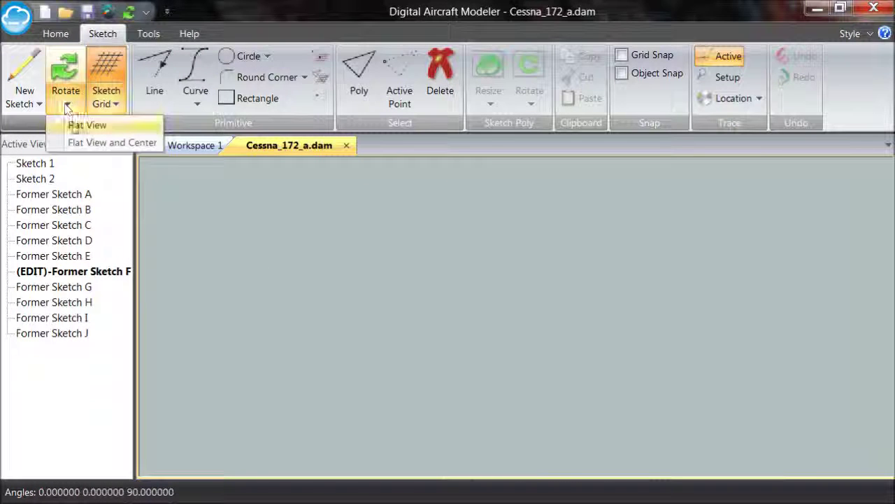
pyautogui.click(80, 142)
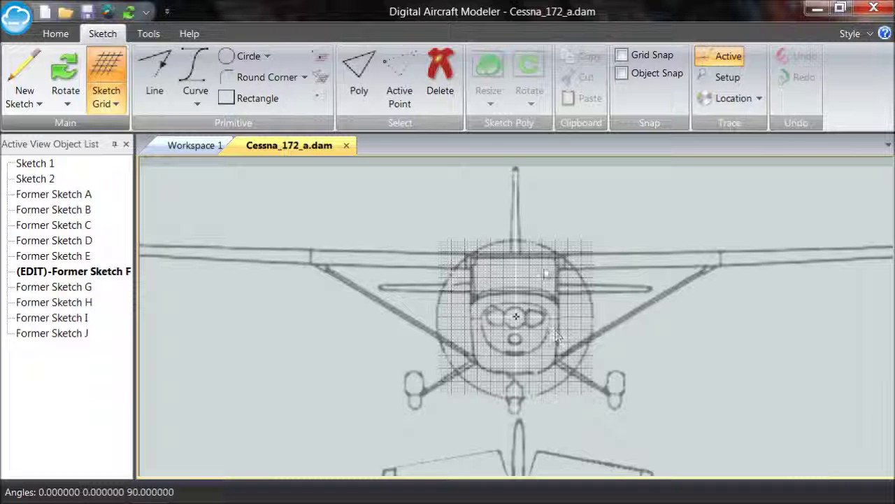
pyautogui.scroll(4, 544, 276)
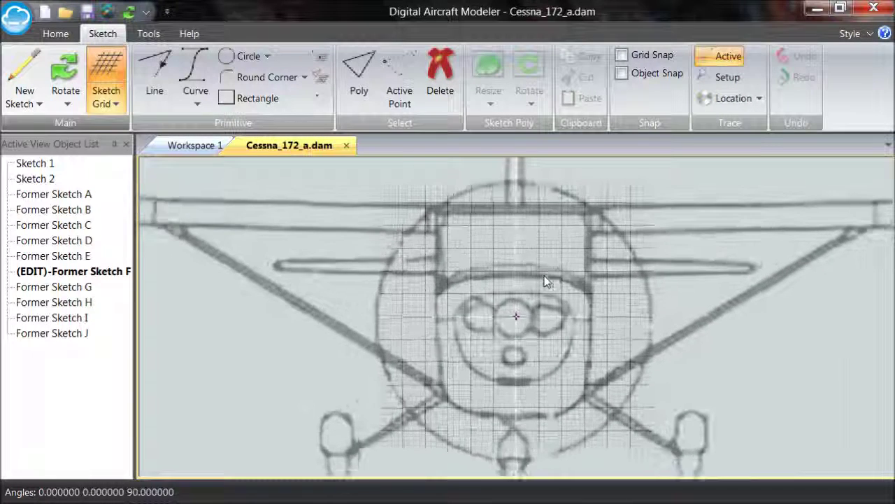
pyautogui.scroll(1, 552, 228)
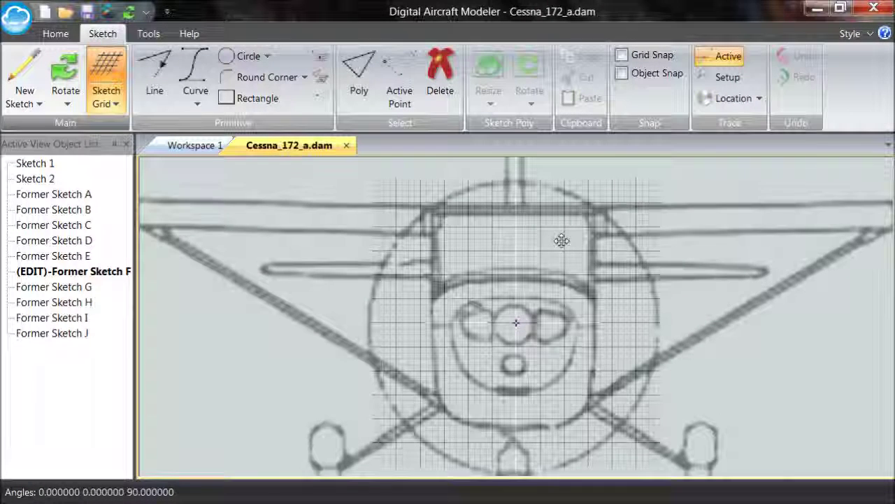
pyautogui.scroll(-2, 542, 223)
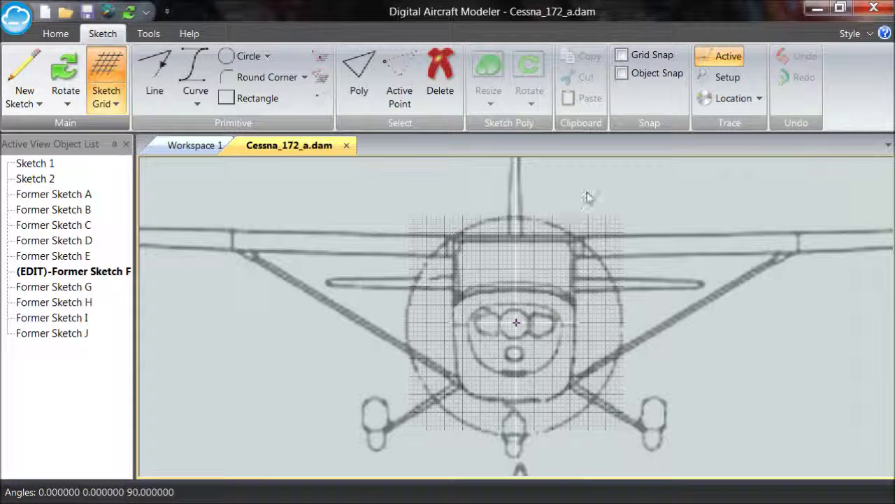
# Change the trace background to gray, then darken it to custom luminance 107 (RGB 107/107/107).
pyautogui.click(56, 33)
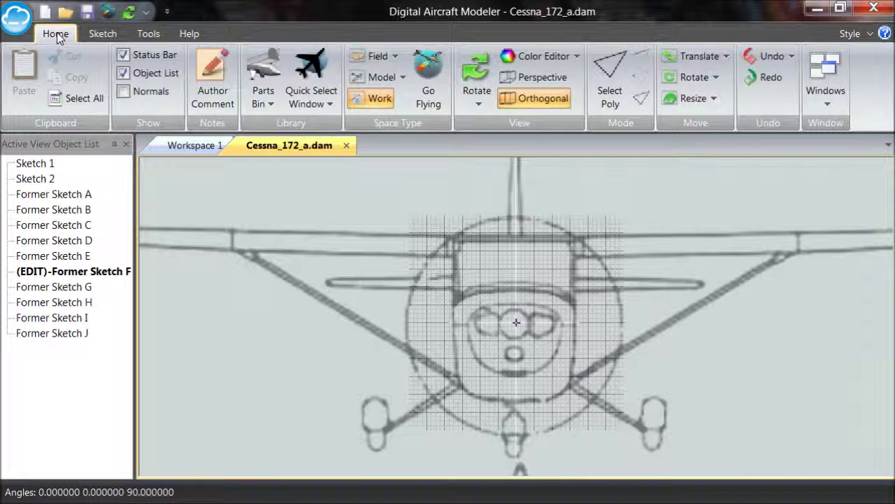
pyautogui.click(577, 57)
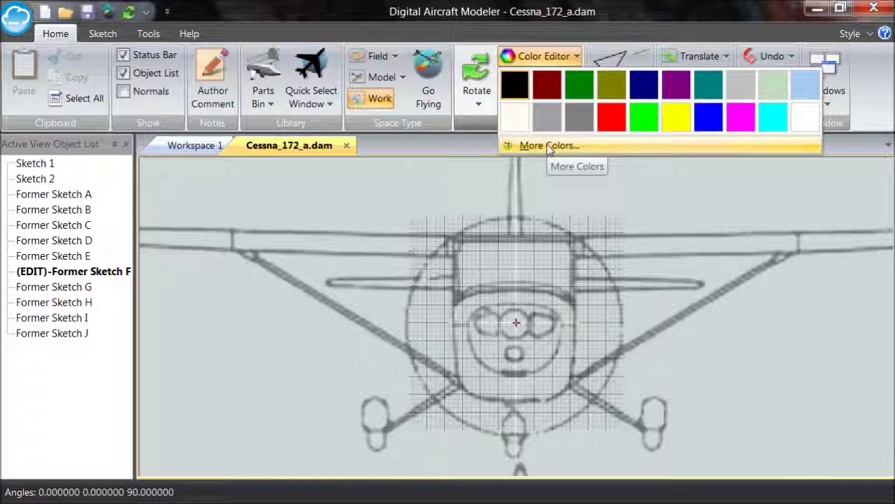
pyautogui.click(570, 125)
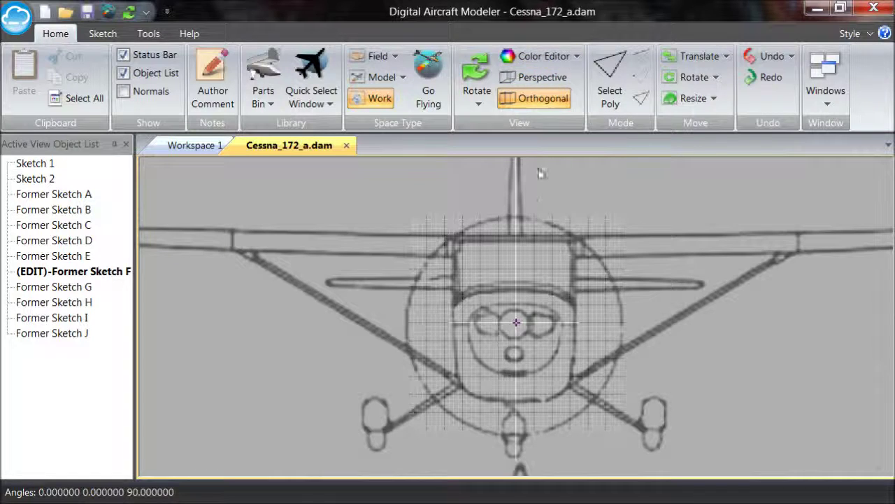
pyautogui.click(577, 58)
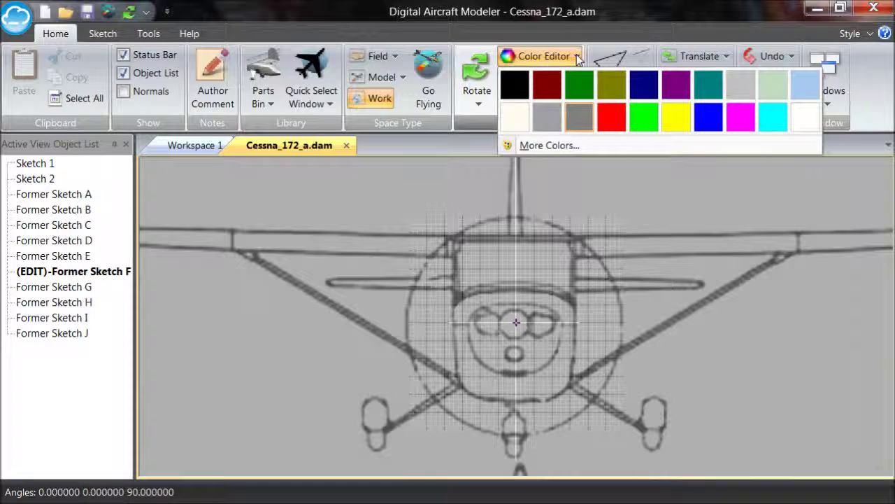
pyautogui.click(550, 145)
pyautogui.click(384, 150)
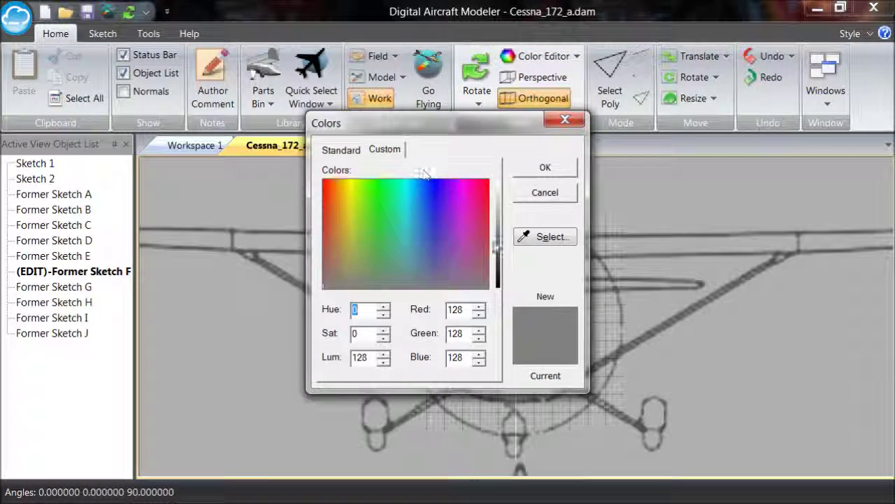
pyautogui.click(496, 244)
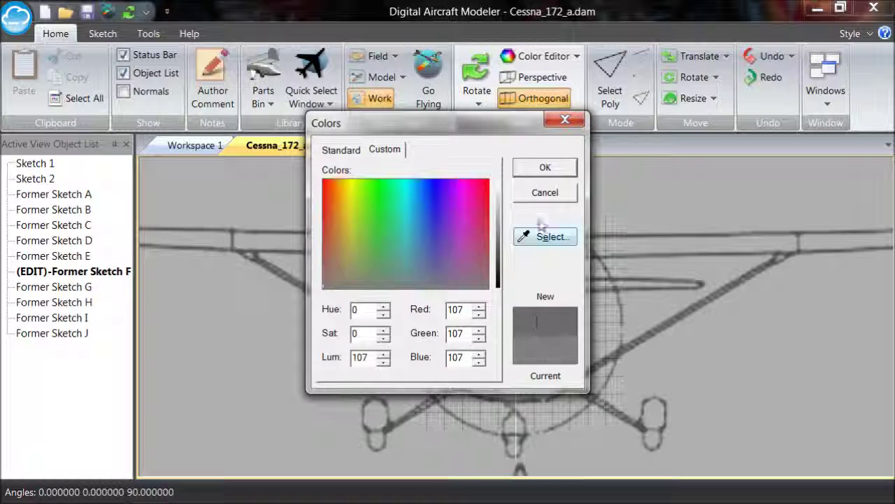
pyautogui.click(544, 168)
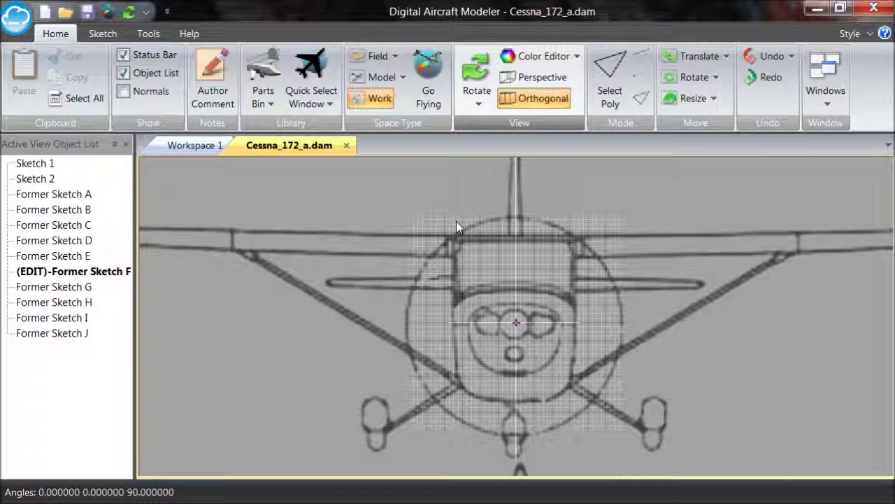
# With the grid-snapping Line tool, zoom in and start a line at the fuselage top centre line.
pyautogui.click(100, 34)
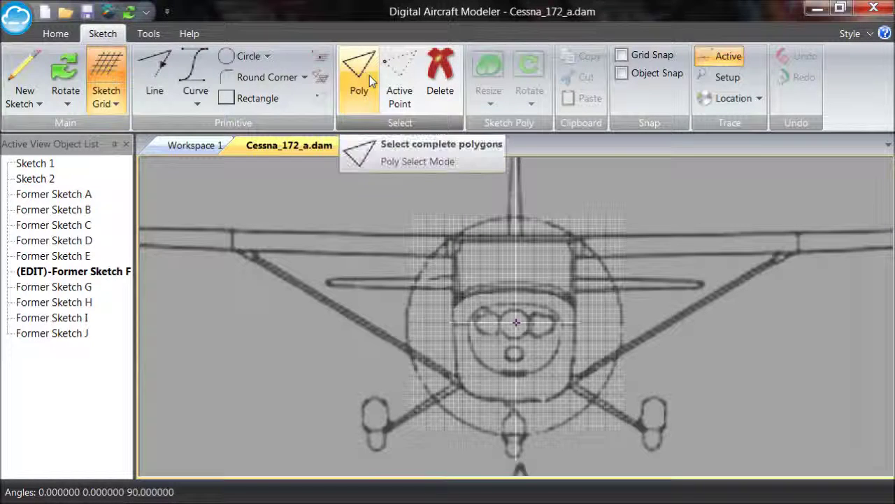
pyautogui.click(166, 65)
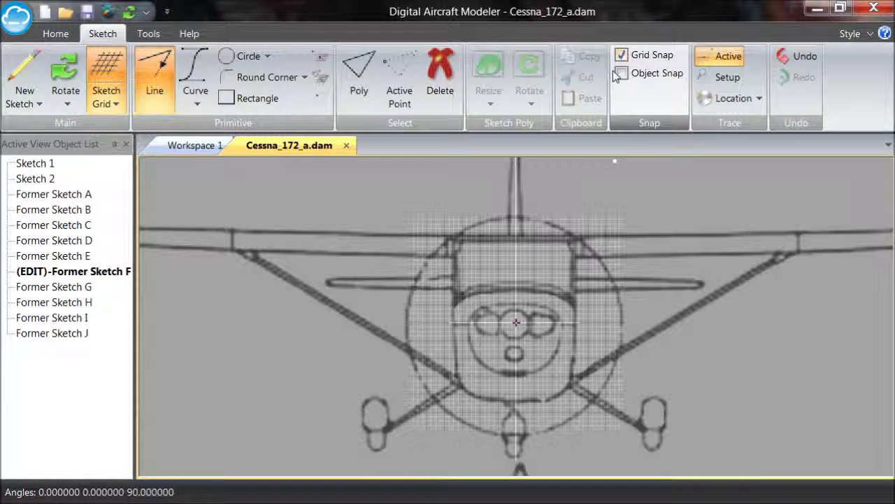
pyautogui.scroll(1, 525, 250)
pyautogui.scroll(3, 524, 250)
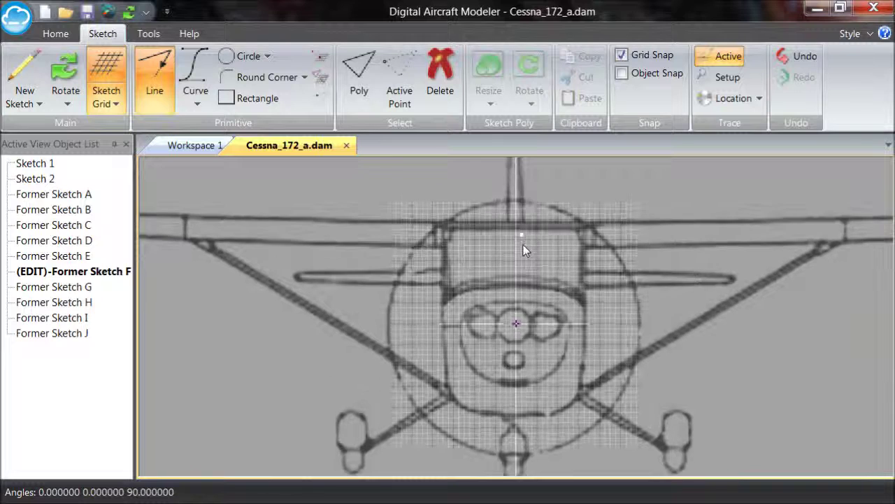
pyautogui.click(517, 216)
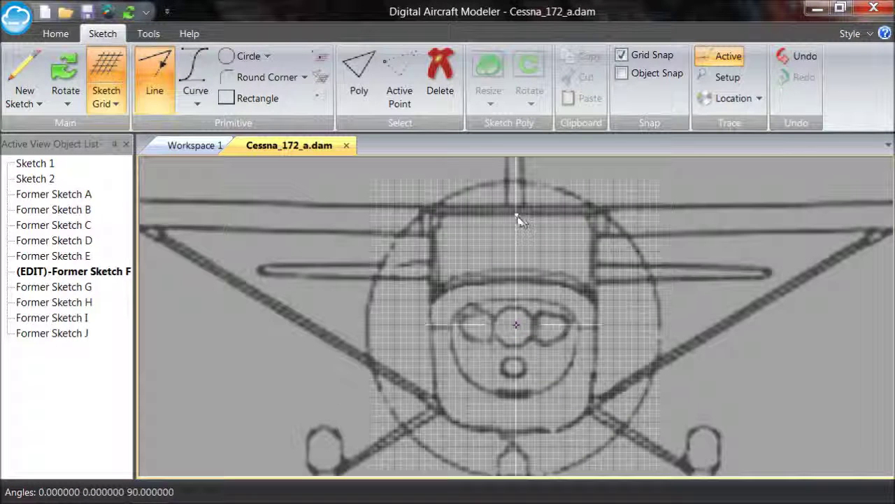